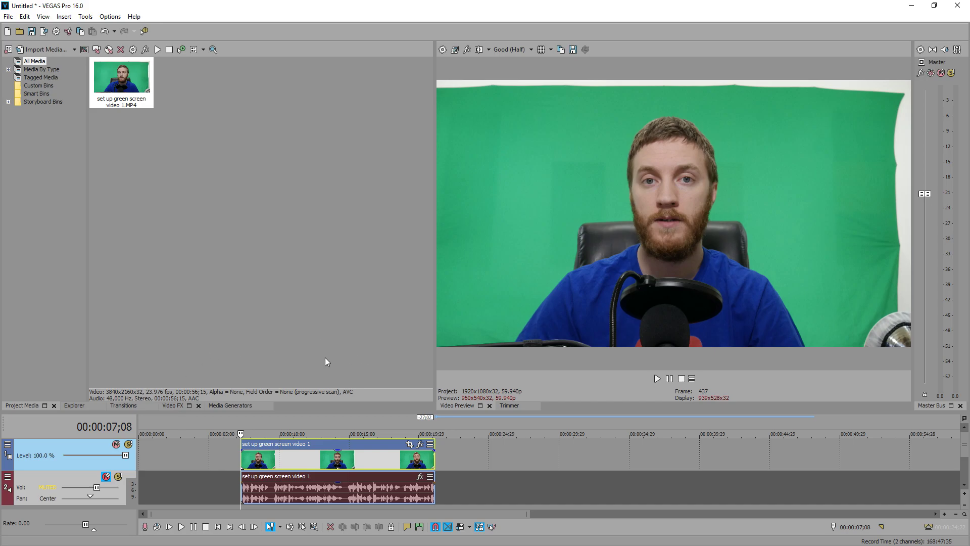
# Apply the Chroma Keyer Default preset from Video FX to the clip.
pyautogui.click(168, 405)
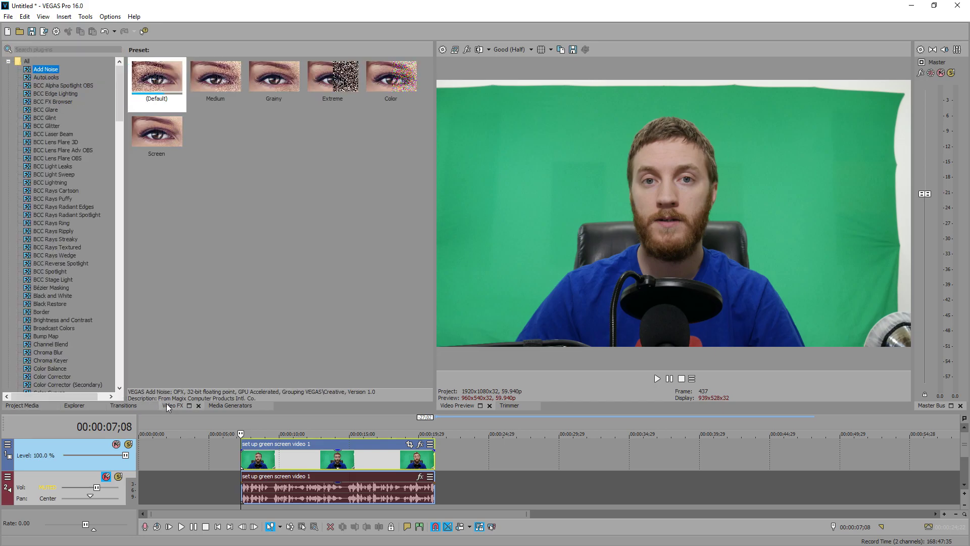
pyautogui.moveTo(120, 78); pyautogui.dragTo(121, 111)
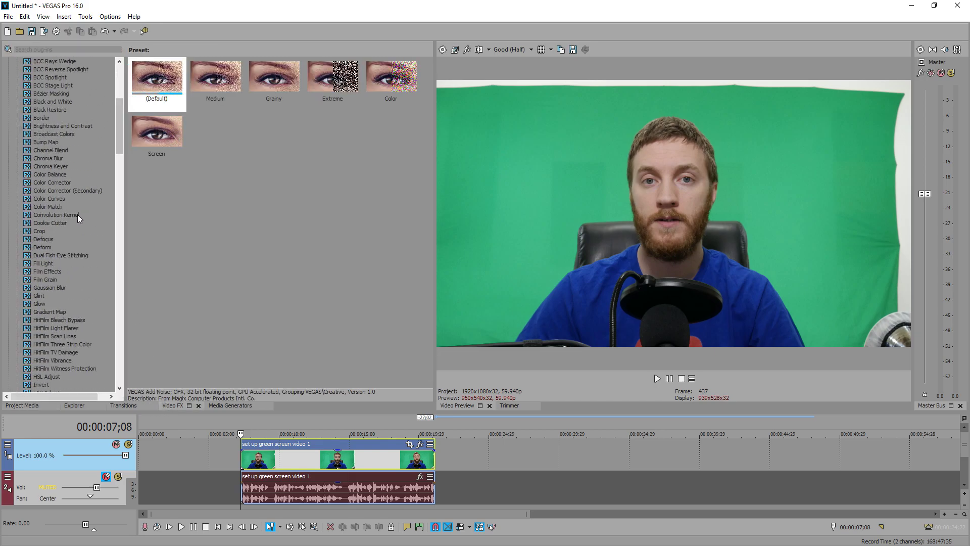
pyautogui.click(50, 166)
pyautogui.moveTo(154, 85); pyautogui.dragTo(333, 458)
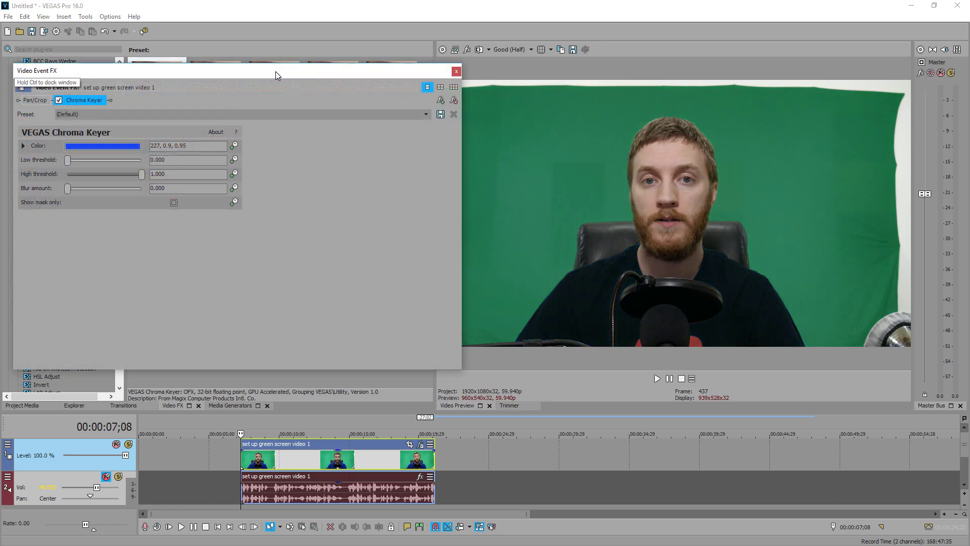
# Eyedrop the green backdrop as the key colour (155, 0.66, 0.71) and re-enable the keyer.
pyautogui.click(59, 101)
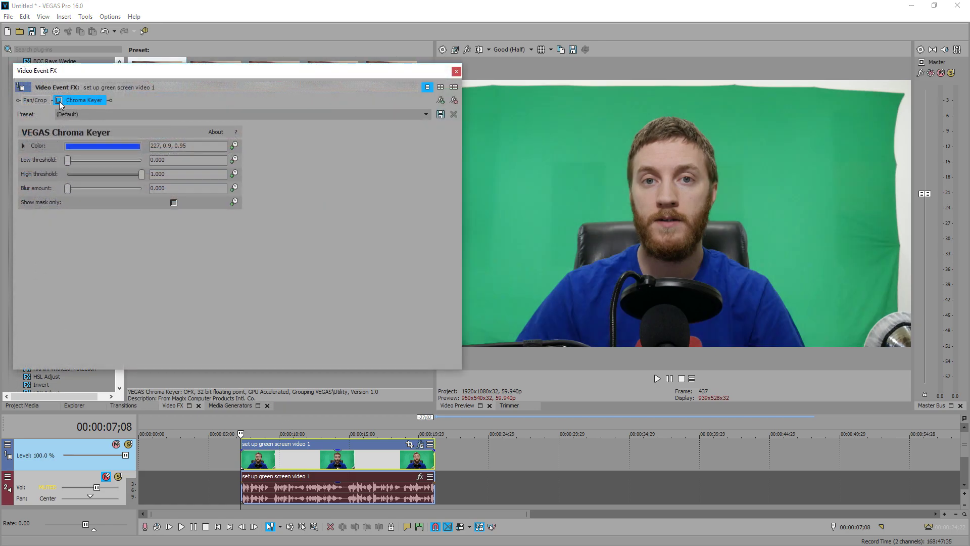
pyautogui.click(96, 147)
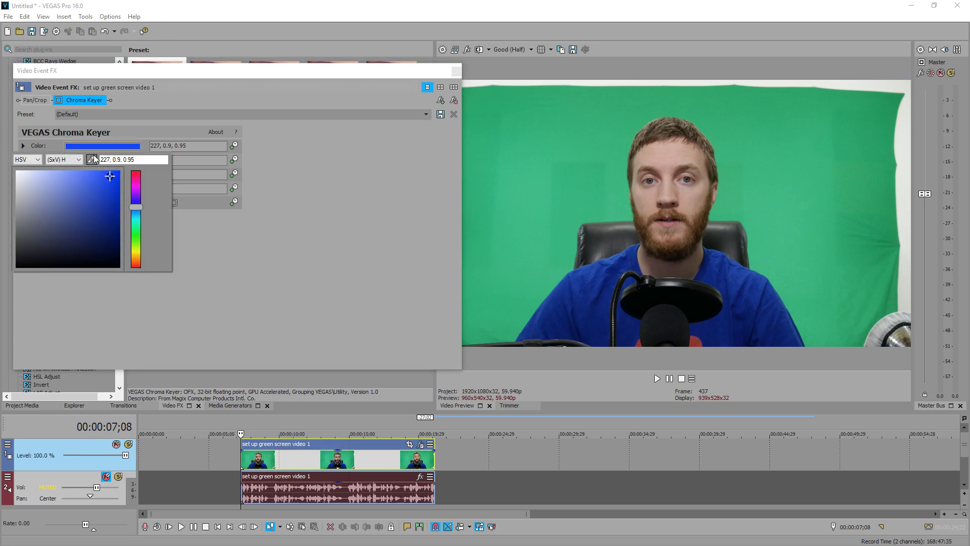
pyautogui.click(92, 160)
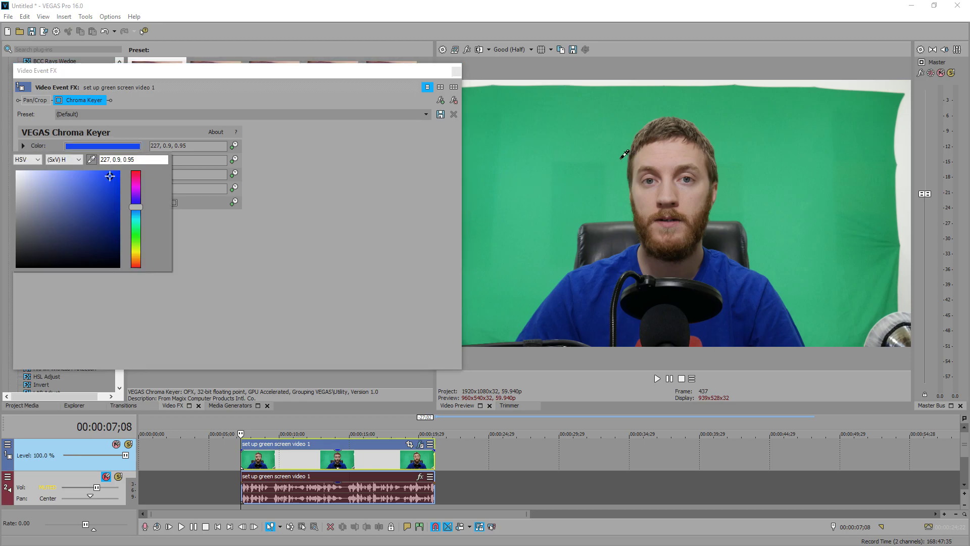
pyautogui.click(553, 281)
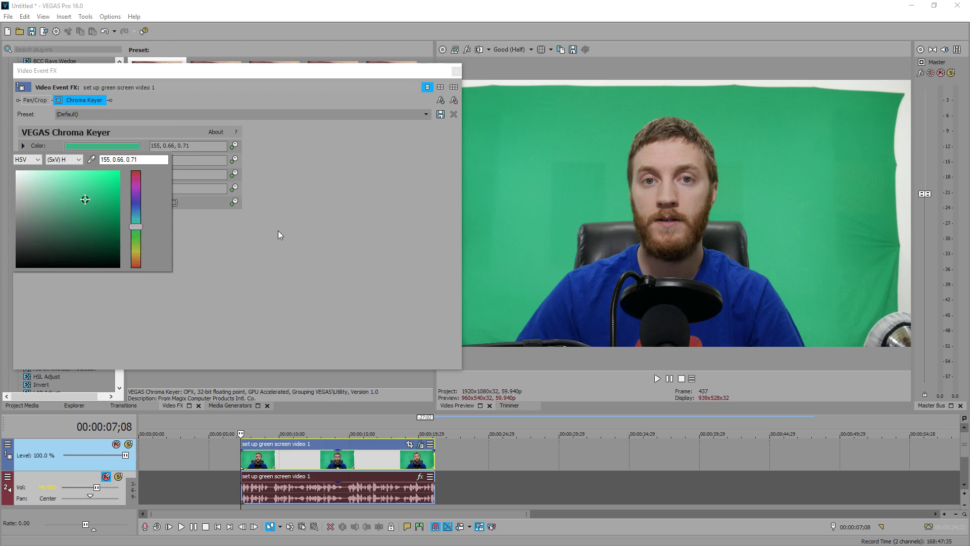
pyautogui.click(58, 100)
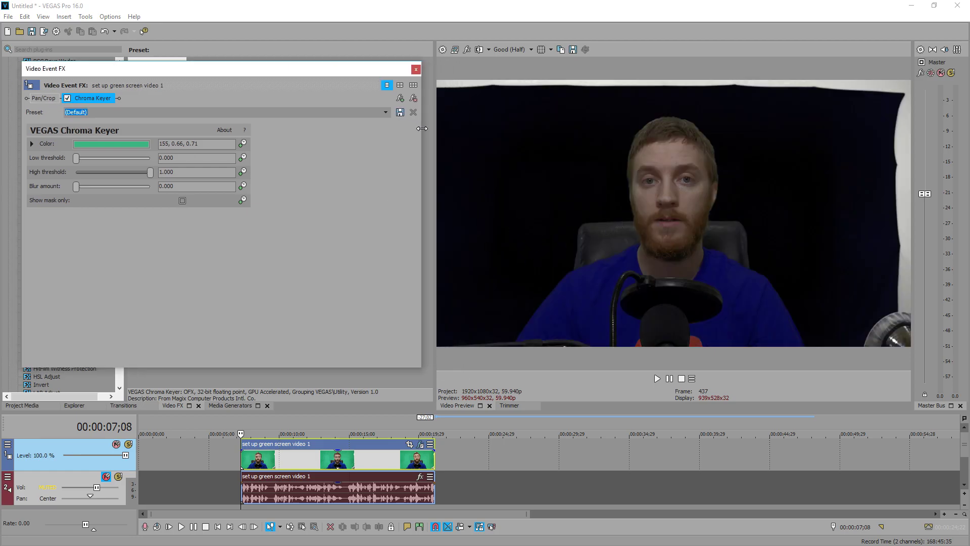
# Using the mask view, set the Chroma Keyer Low threshold to 0.224 and High threshold to 0.367.
pyautogui.click(385, 86)
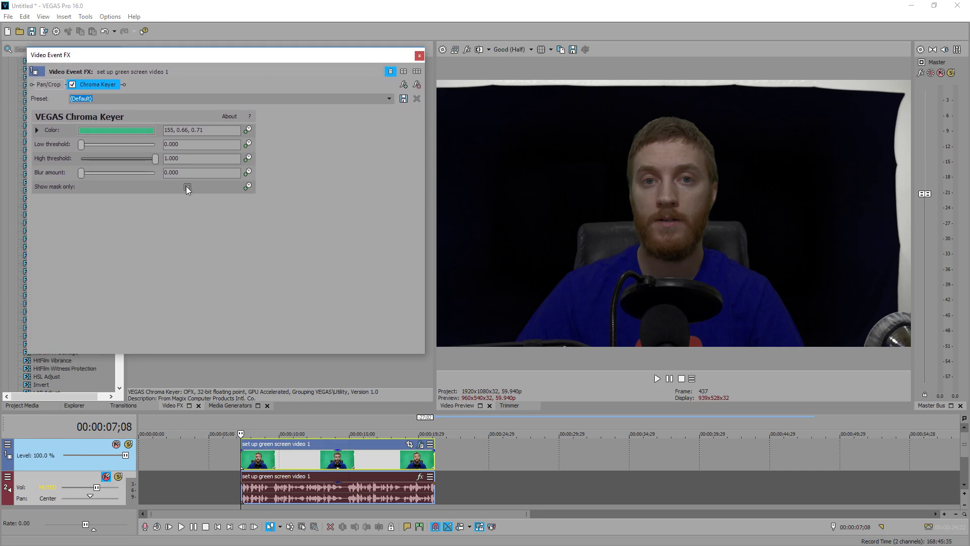
pyautogui.click(187, 187)
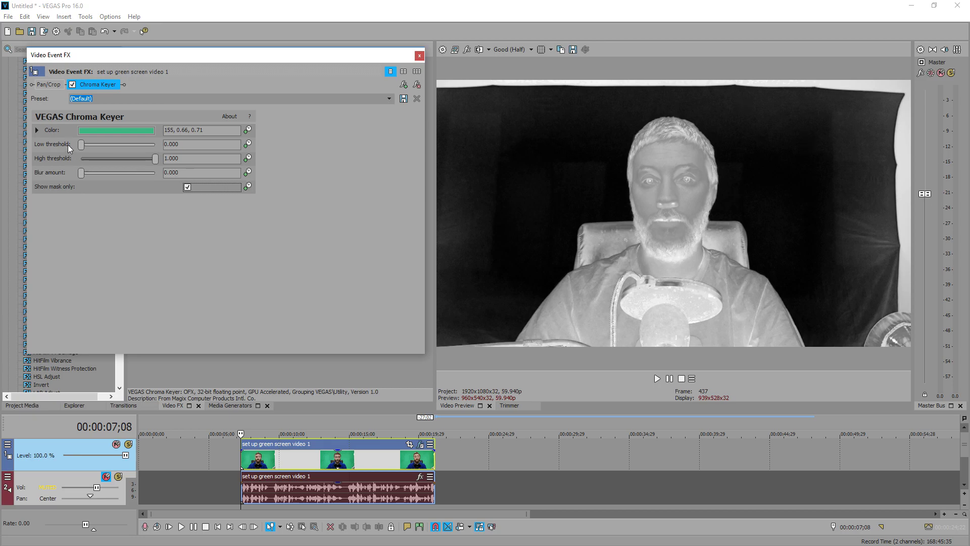
pyautogui.moveTo(82, 145); pyautogui.dragTo(97, 146)
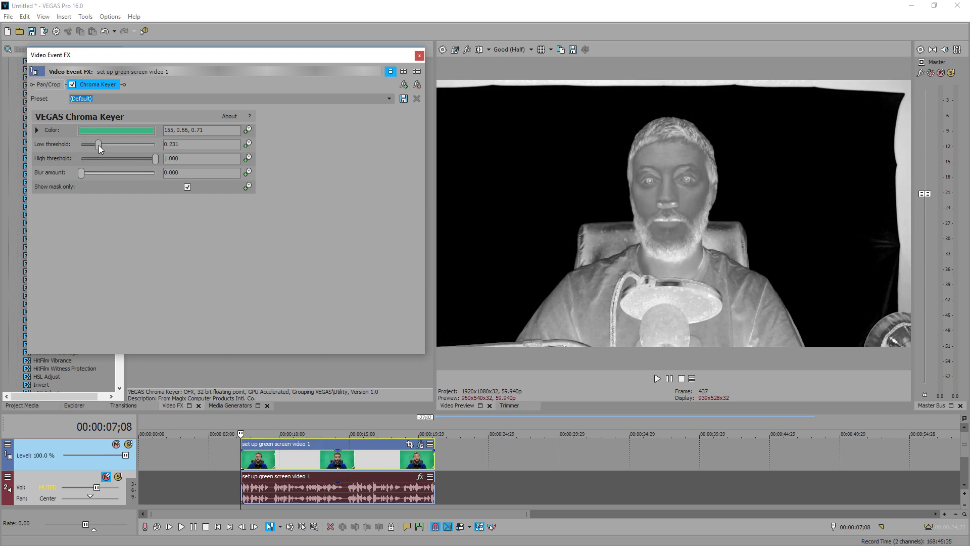
pyautogui.moveTo(155, 160); pyautogui.dragTo(108, 157)
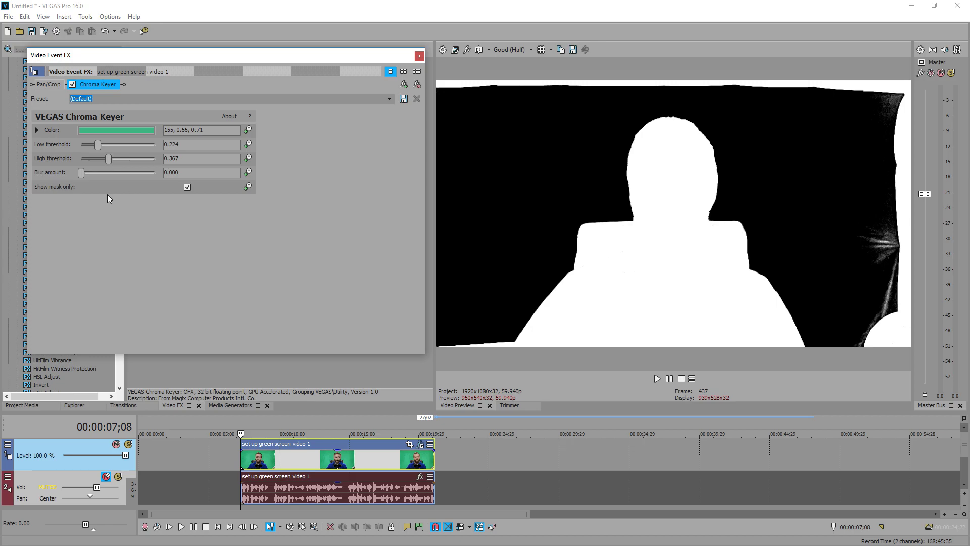
pyautogui.click(187, 186)
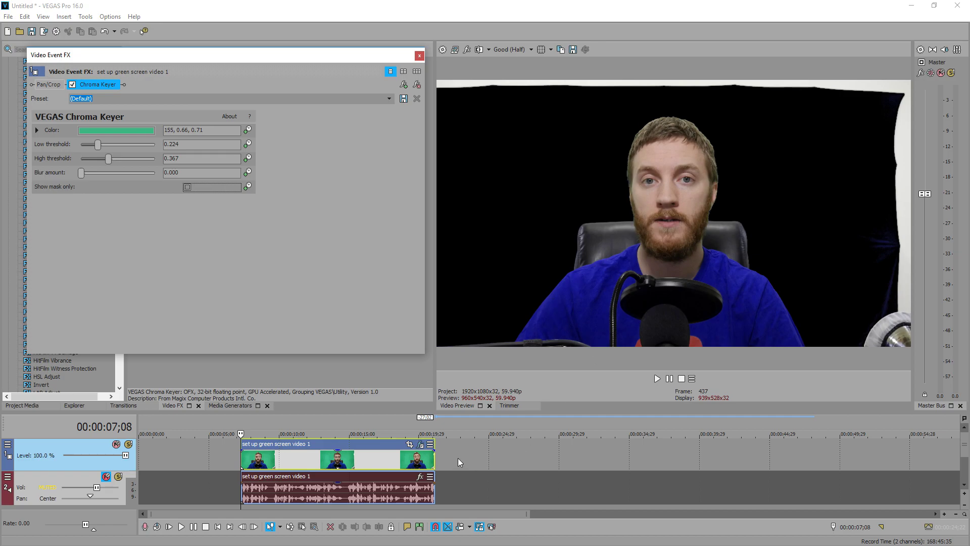
pyautogui.rightClick(71, 445)
# Add a video track below the clip and place an orange Solid Color event on it.
pyautogui.click(117, 305)
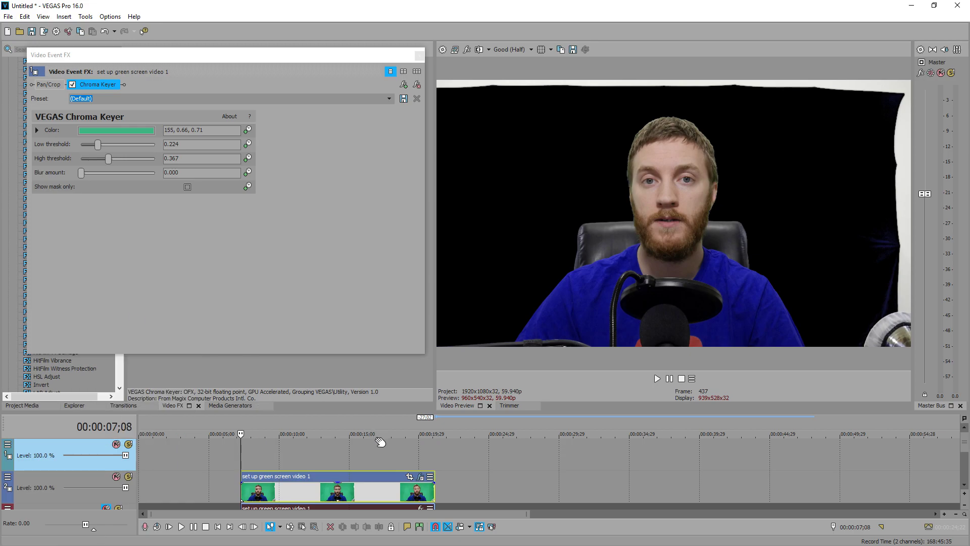
pyautogui.moveTo(22, 444); pyautogui.dragTo(25, 493)
pyautogui.click(230, 405)
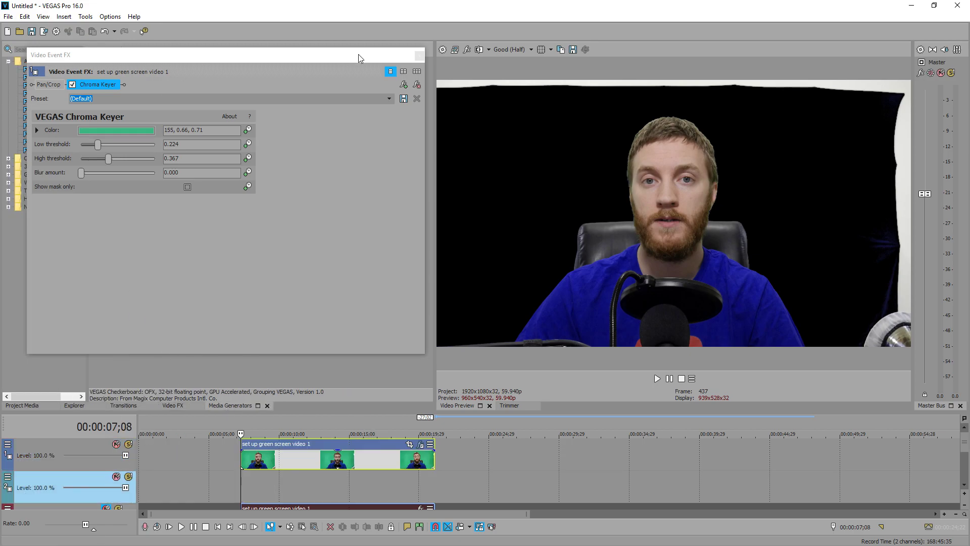
pyautogui.click(419, 55)
pyautogui.click(51, 127)
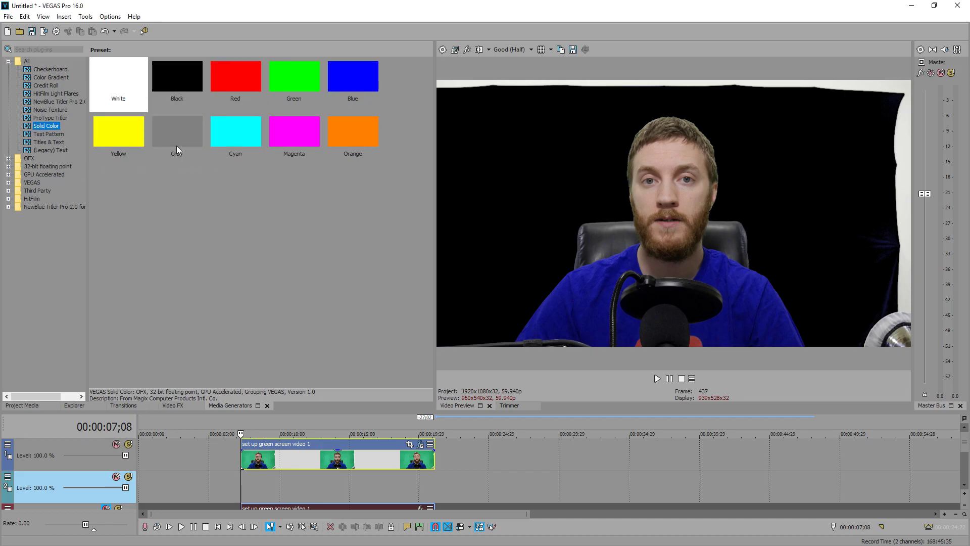
pyautogui.moveTo(353, 132); pyautogui.dragTo(248, 478)
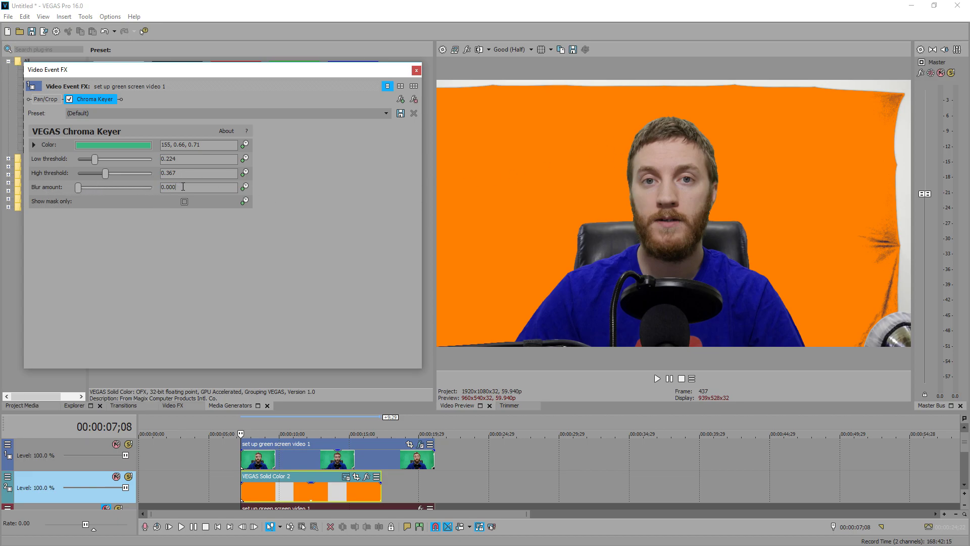
pyautogui.click(173, 187)
# Set the keyer's Blur amount to 0.010 and play back the clip to review the key.
pyautogui.moveTo(78, 188)
pyautogui.mouseDown()
pyautogui.moveTo(130, 192)
pyautogui.moveTo(80, 189)
pyautogui.moveTo(90, 190)
pyautogui.mouseUp()
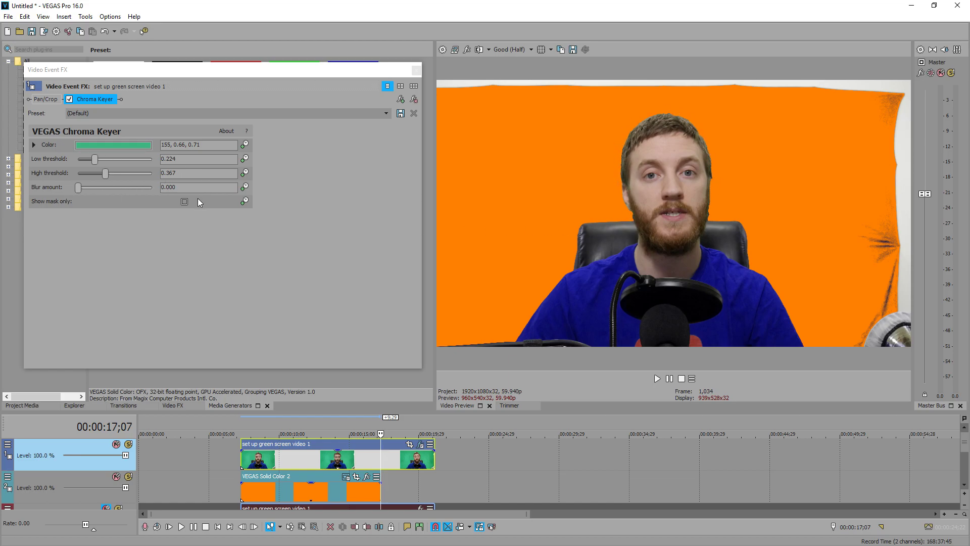
pyautogui.moveTo(176, 188); pyautogui.dragTo(171, 188)
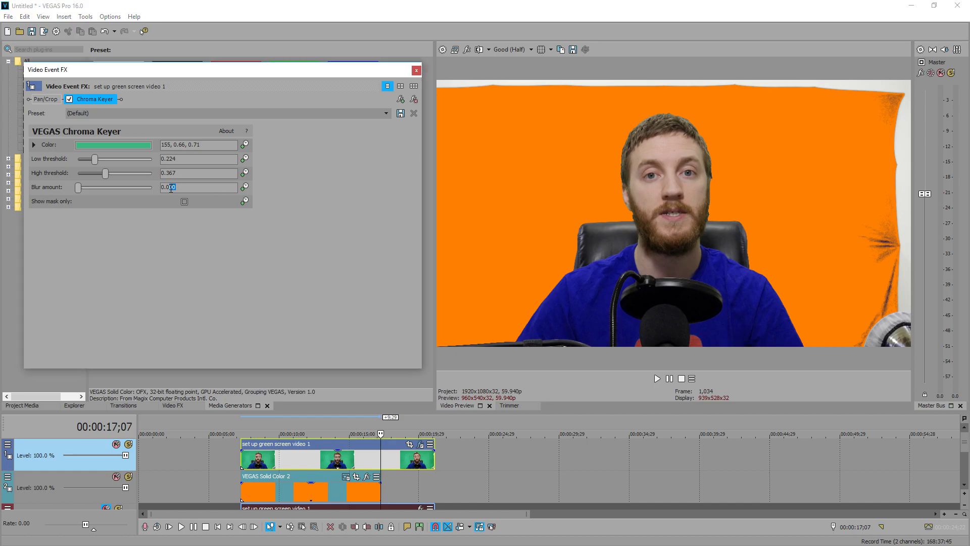
pyautogui.write('1')
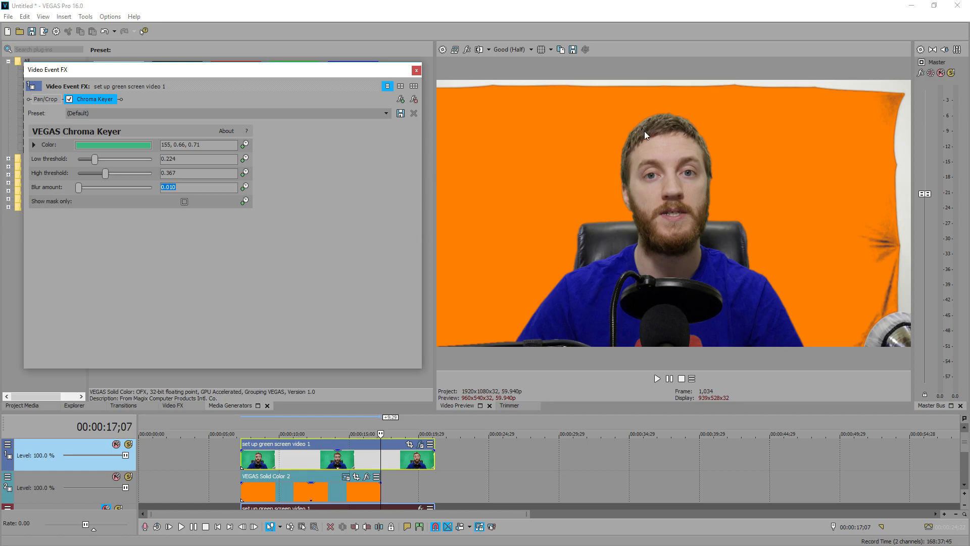
pyautogui.click(447, 298)
pyautogui.press('space')
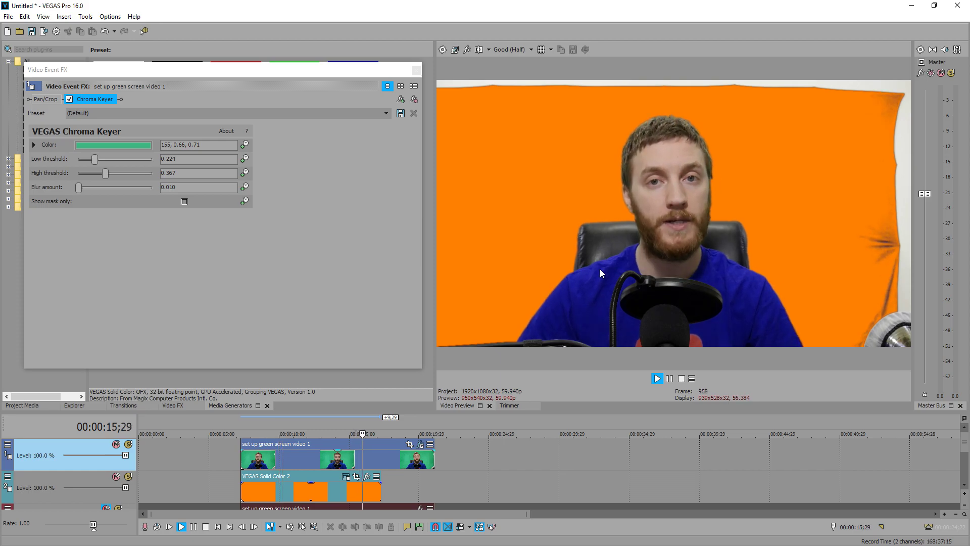
pyautogui.press('Return')
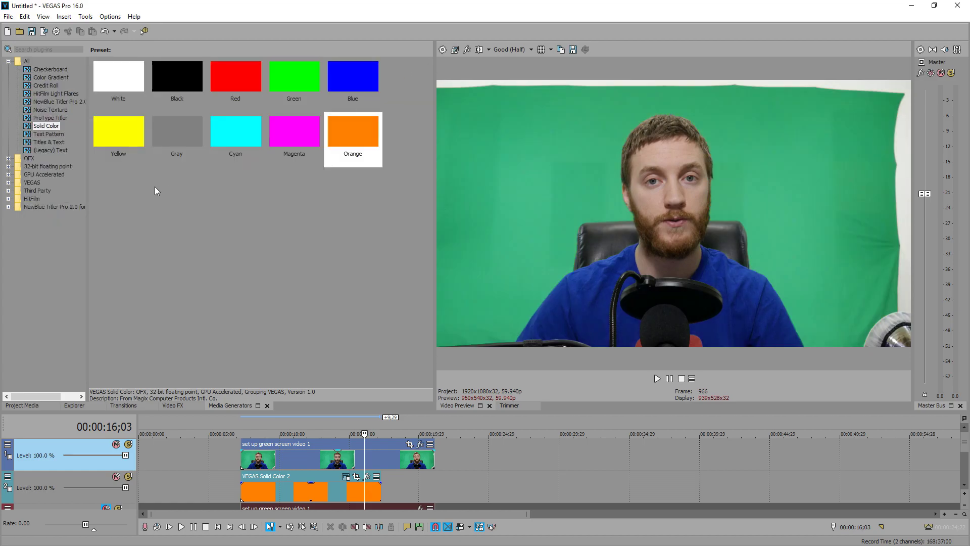
# Search Video FX for 'chroma' and apply NewBlue V2 Chroma Key to the green-screen clip.
pyautogui.click(177, 406)
pyautogui.write('chroma')
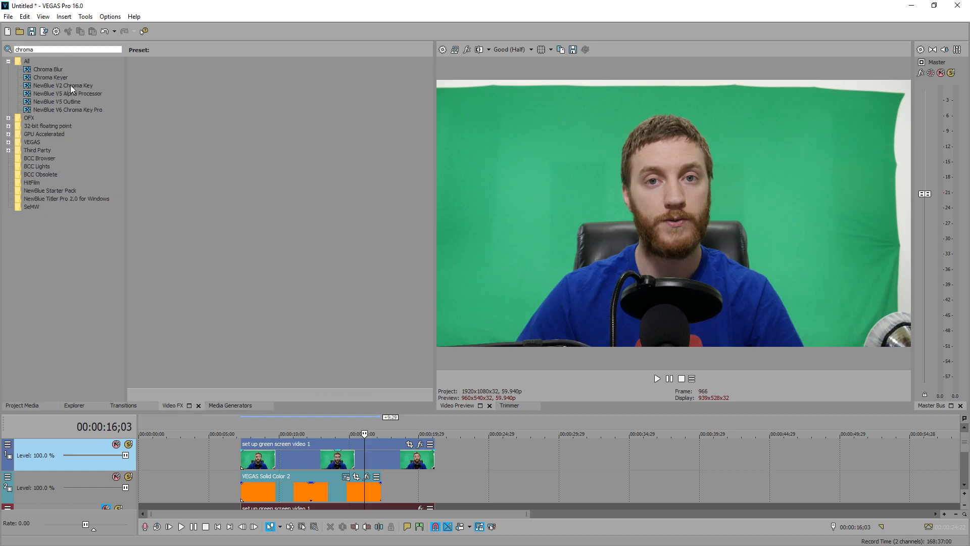
pyautogui.click(71, 85)
pyautogui.moveTo(160, 94); pyautogui.dragTo(258, 460)
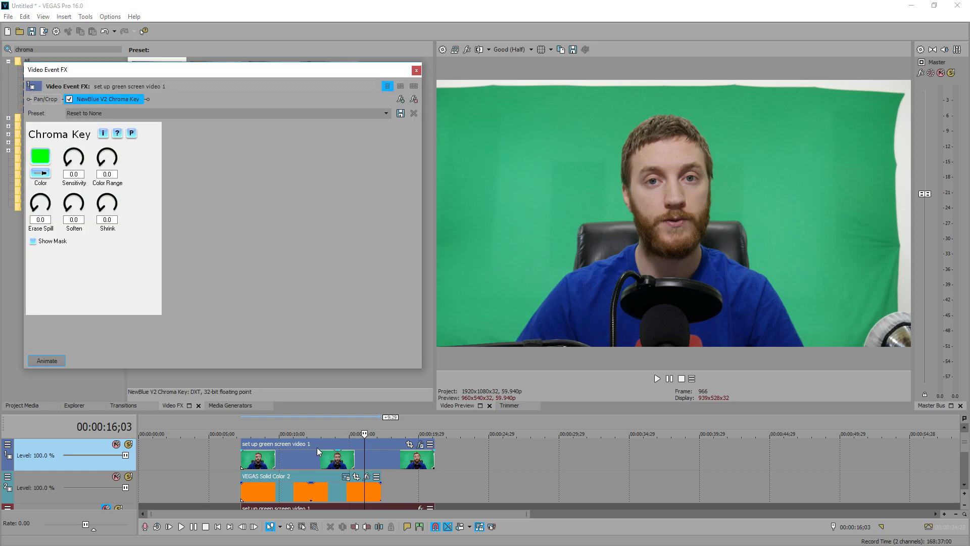
# Eyedrop the backdrop green as the NewBlue key colour and re-enable the effect.
pyautogui.click(70, 100)
pyautogui.click(43, 172)
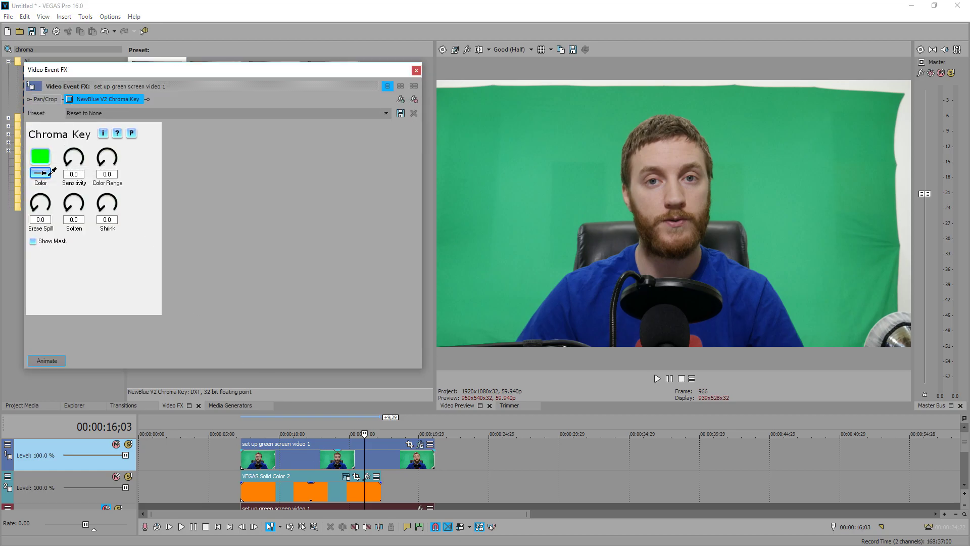
pyautogui.click(609, 161)
pyautogui.click(70, 100)
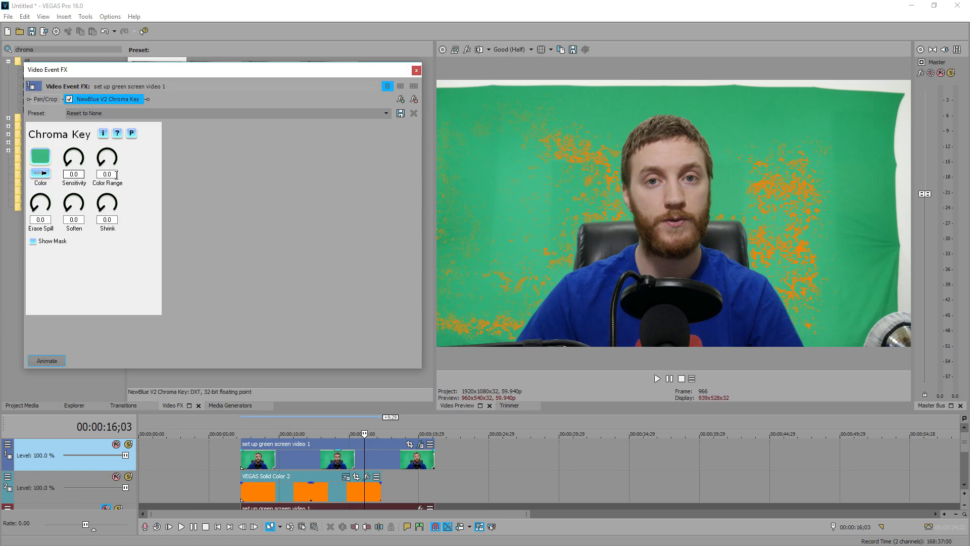
# Raise the NewBlue Color Range until most of the backdrop turns orange.
pyautogui.moveTo(102, 170); pyautogui.dragTo(102, 167)
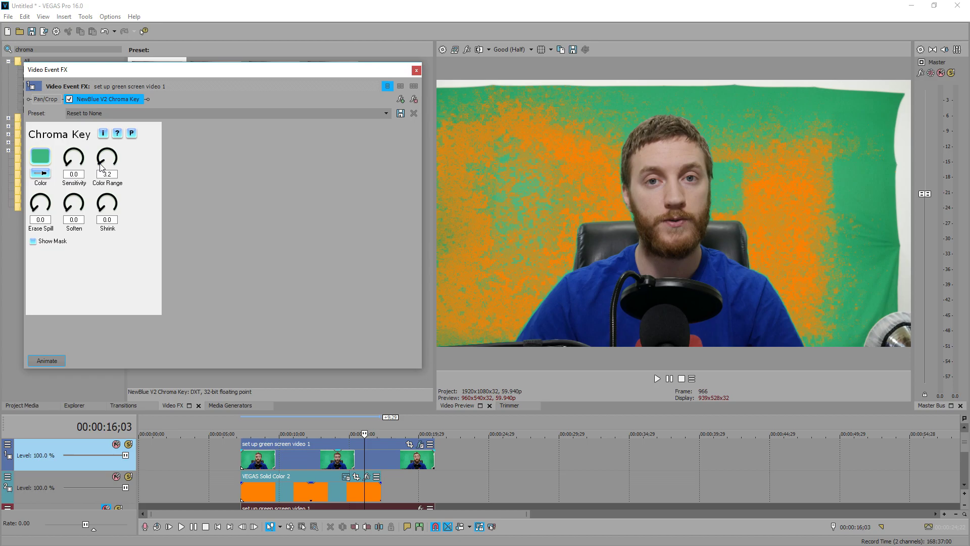
pyautogui.moveTo(100, 165); pyautogui.dragTo(107, 149)
pyautogui.moveTo(124, 204); pyautogui.dragTo(124, 204)
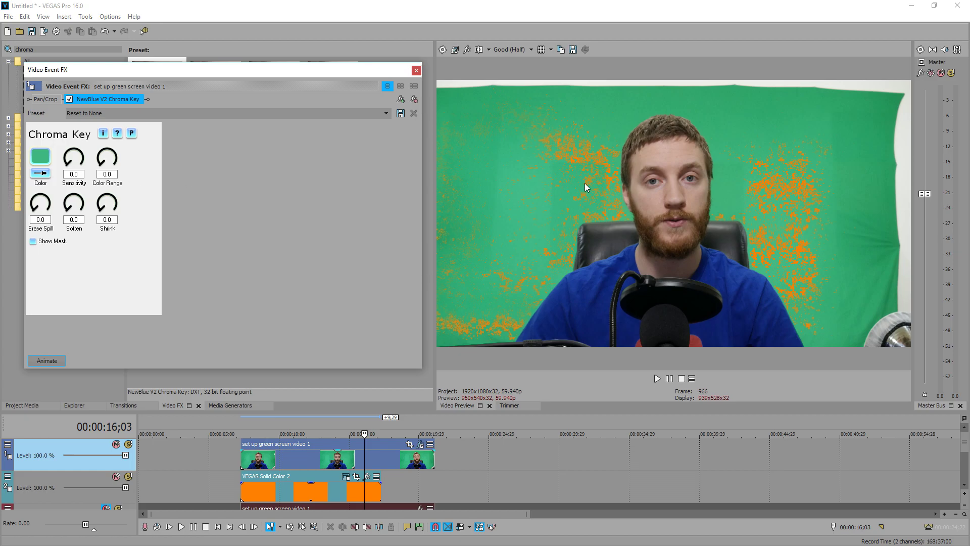
pyautogui.moveTo(106, 157)
pyautogui.mouseDown()
pyautogui.moveTo(101, 172)
pyautogui.moveTo(94, 162)
pyautogui.moveTo(102, 147)
pyautogui.mouseUp()
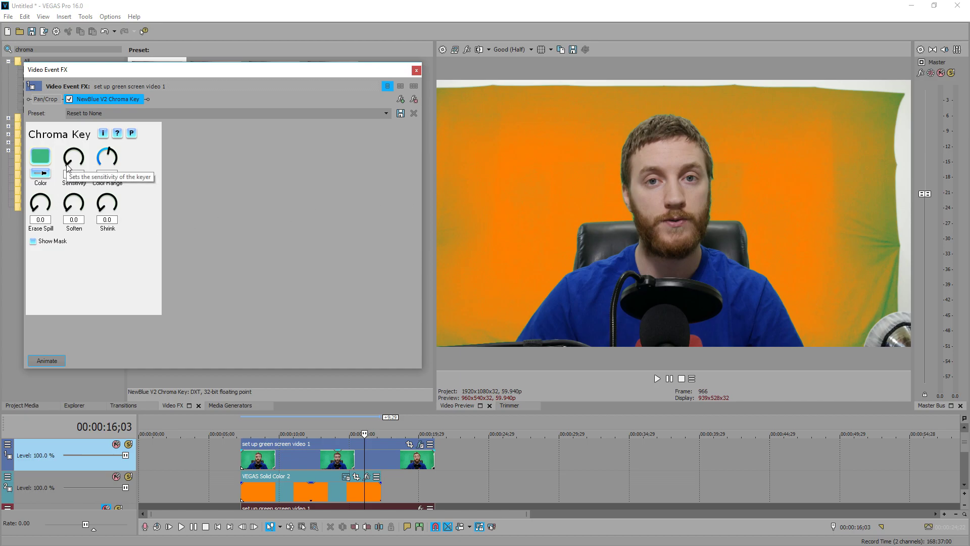
# Set NewBlue Sensitivity to 51.1, Color Range to 68.9 and Erase Spill to 100.
pyautogui.moveTo(68, 166); pyautogui.dragTo(115, 154)
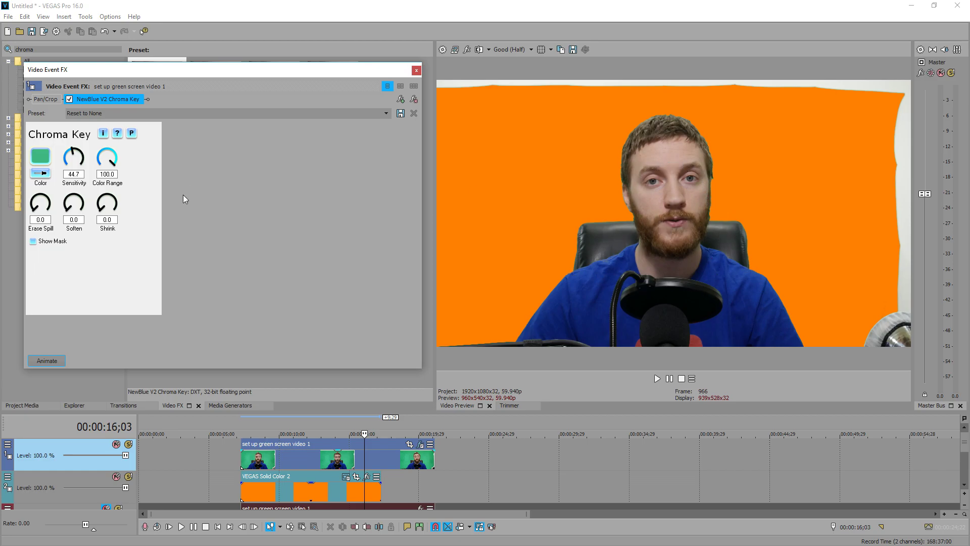
pyautogui.moveTo(111, 169); pyautogui.dragTo(110, 142)
pyautogui.moveTo(68, 157); pyautogui.dragTo(74, 152)
pyautogui.moveTo(36, 211)
pyautogui.mouseDown()
pyautogui.moveTo(49, 200)
pyautogui.moveTo(60, 207)
pyautogui.moveTo(41, 227)
pyautogui.moveTo(62, 233)
pyautogui.mouseUp()
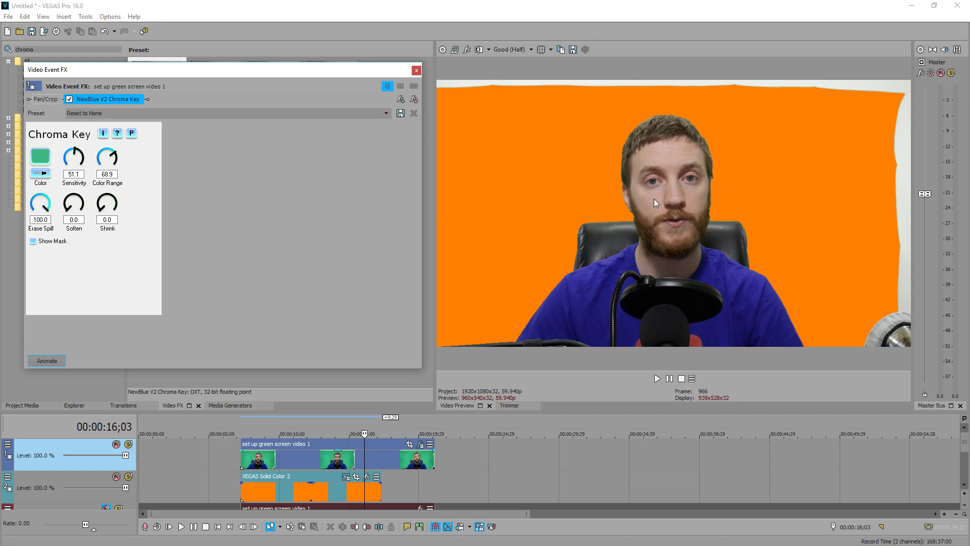
pyautogui.click(68, 220)
# Enter 0.1 for both Shrink and Soften in the NewBlue V2 Chroma Key panel.
pyautogui.click(102, 220)
pyautogui.moveTo(100, 212)
pyautogui.mouseDown()
pyautogui.moveTo(132, 177)
pyautogui.moveTo(124, 198)
pyautogui.moveTo(98, 186)
pyautogui.moveTo(150, 223)
pyautogui.moveTo(125, 257)
pyautogui.moveTo(114, 206)
pyautogui.moveTo(104, 197)
pyautogui.moveTo(91, 217)
pyautogui.mouseUp()
pyautogui.click(102, 219)
pyautogui.click(75, 220)
pyautogui.click(231, 456)
pyautogui.press('space')
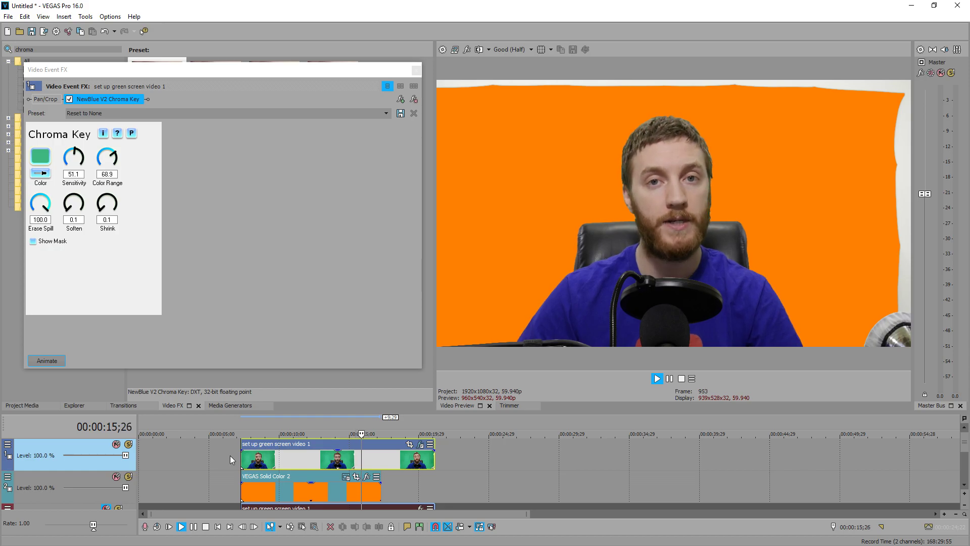
pyautogui.press('Return')
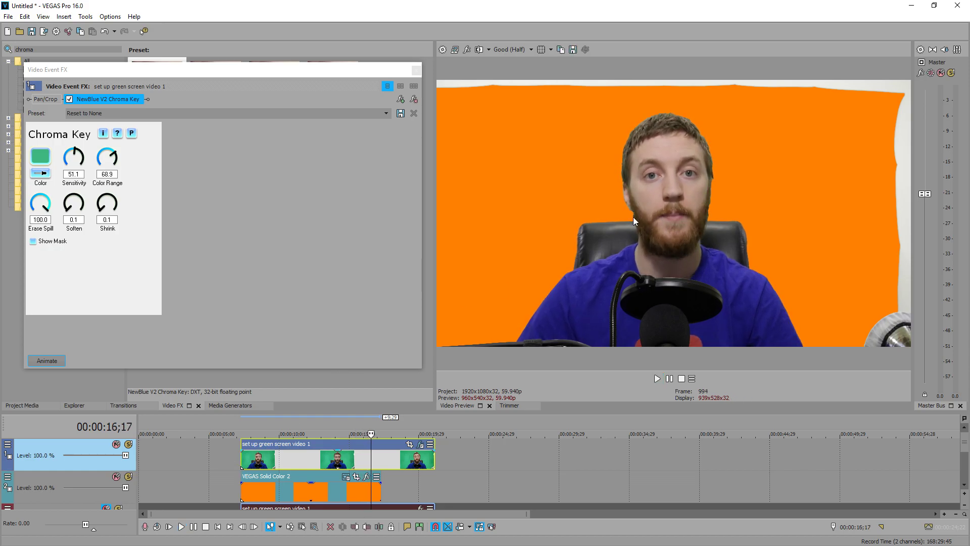